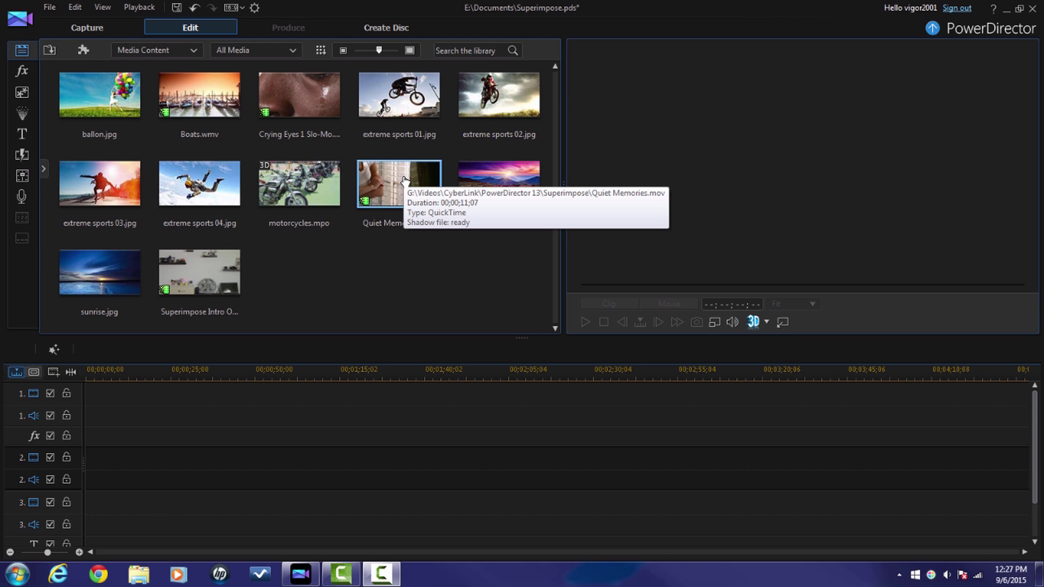
# Step: Drop Quiet Memories.mov onto video track 2 at 00;00 and zoom the timeline in
pyautogui.moveTo(405, 179); pyautogui.dragTo(83, 472)
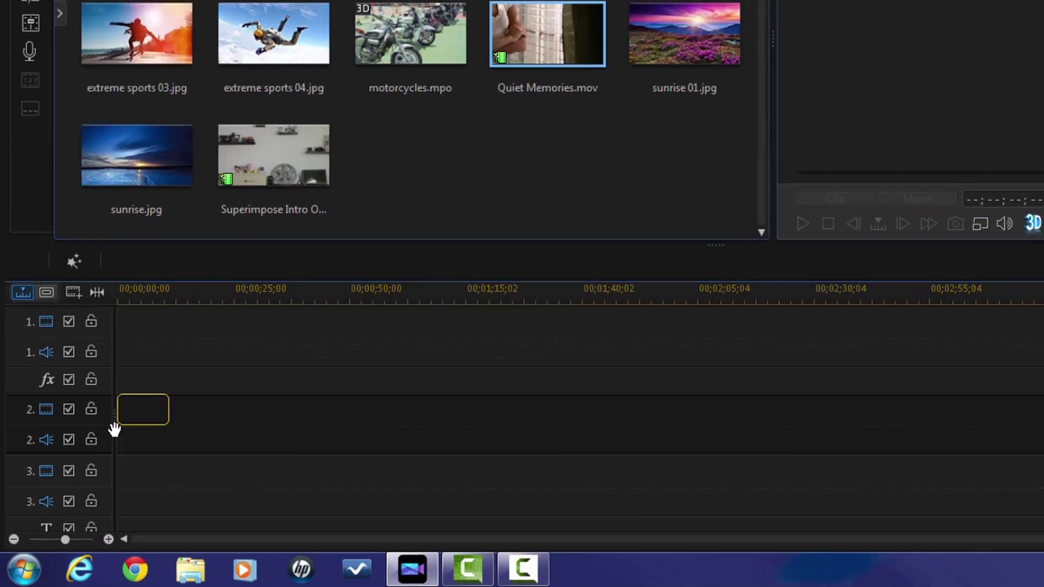
pyautogui.moveTo(114, 429); pyautogui.dragTo(116, 432)
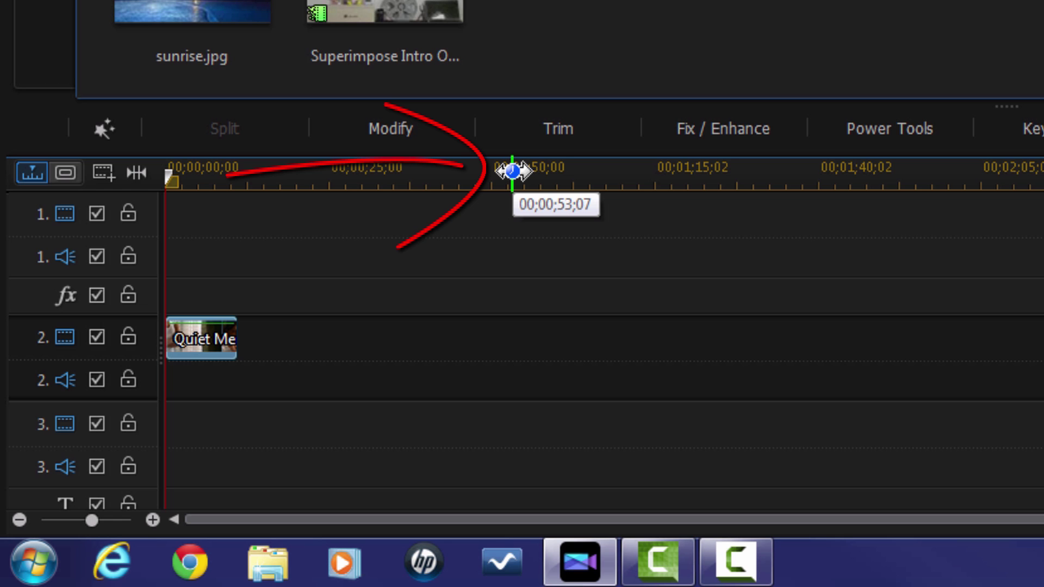
pyautogui.scroll(5, 827, 172)
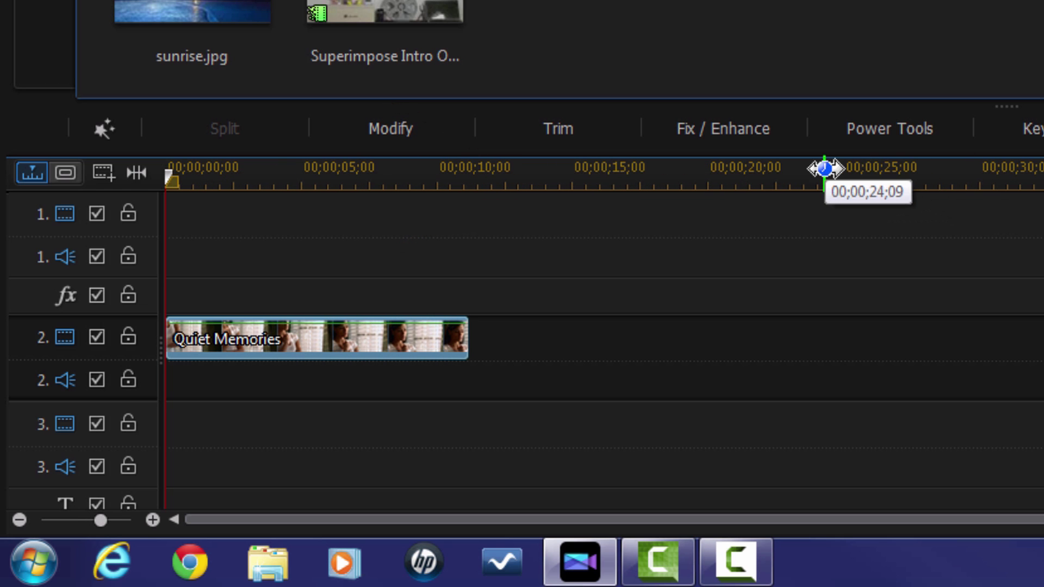
pyautogui.scroll(2, 822, 172)
pyautogui.scroll(1, 604, 172)
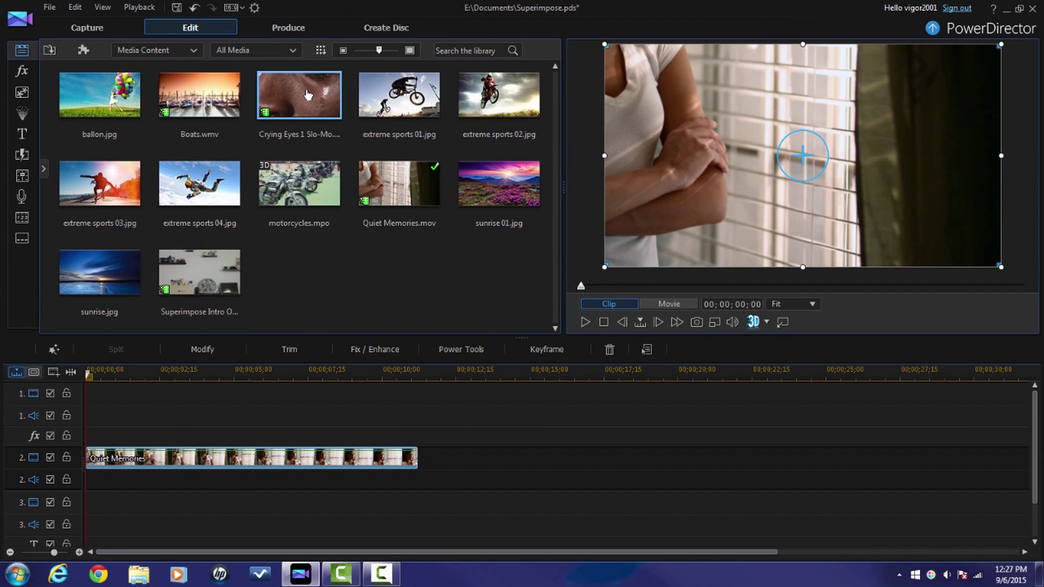
# Step: Place Crying Eyes 1 Slo-Mo on video track 1 so it starts at 00;00;04;12
pyautogui.moveTo(308, 94)
pyautogui.moveTo(295, 92); pyautogui.dragTo(309, 397)
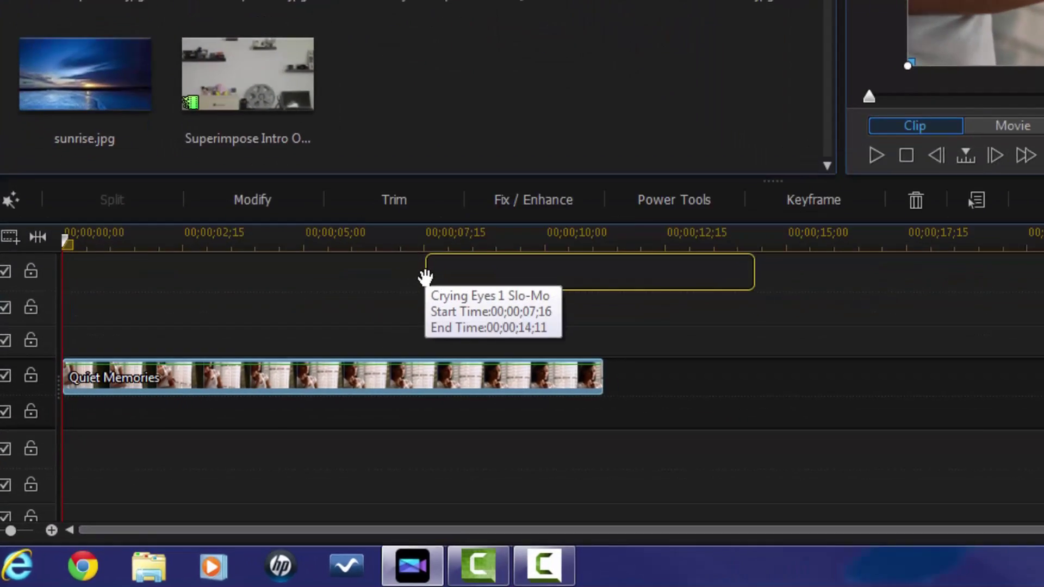
pyautogui.moveTo(425, 278); pyautogui.dragTo(336, 295)
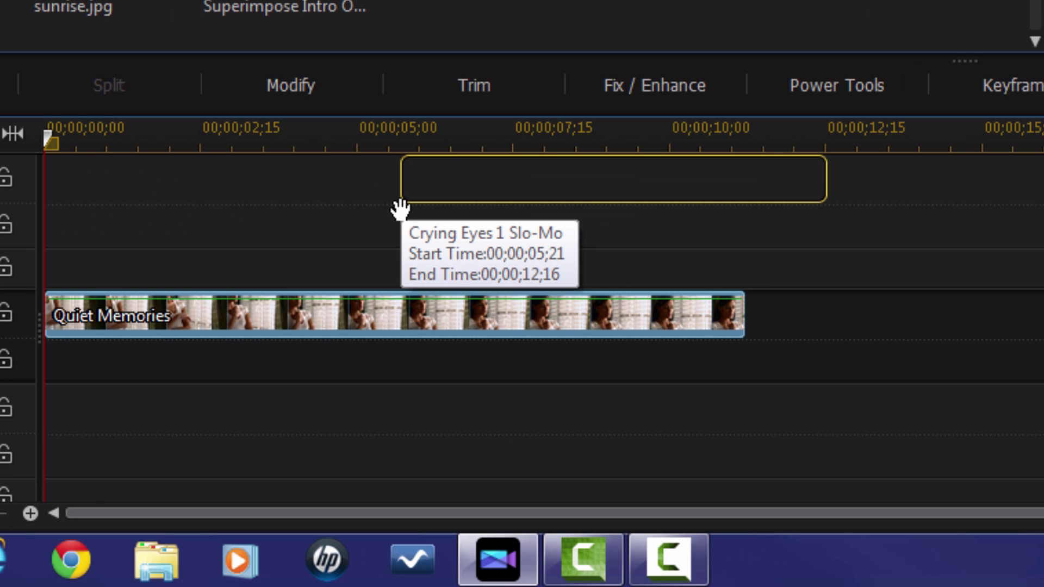
pyautogui.moveTo(399, 209); pyautogui.dragTo(323, 225)
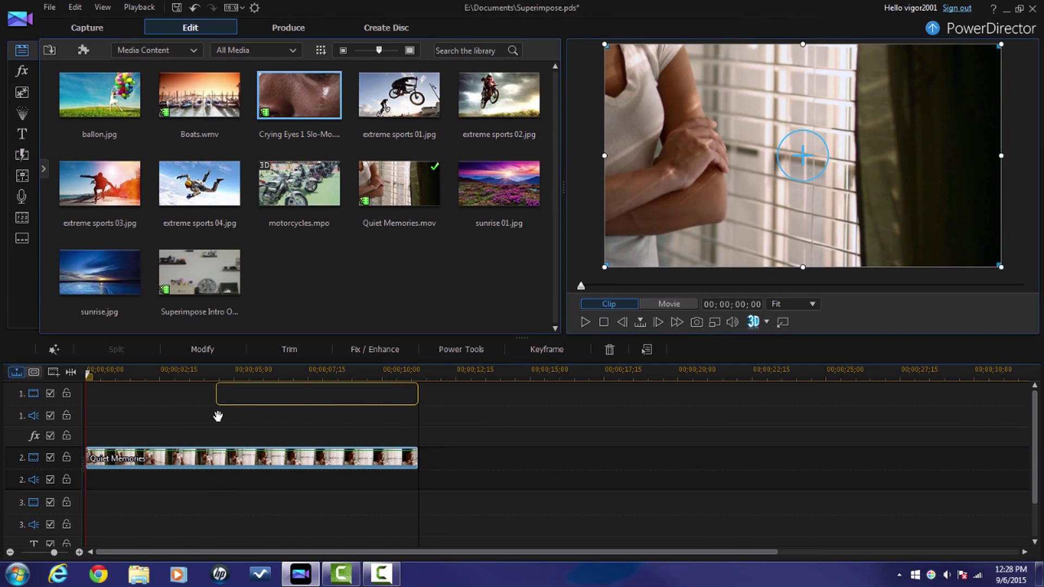
pyautogui.moveTo(217, 416); pyautogui.dragTo(217, 416)
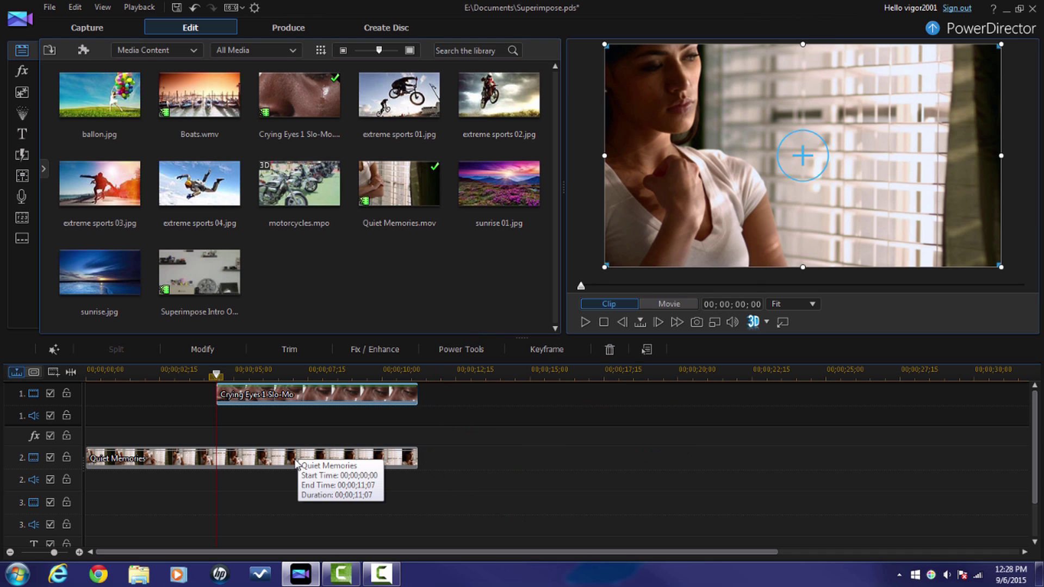
# Step: Open Keyframe Settings for the Quiet Memories clip on track 2
pyautogui.click(297, 464)
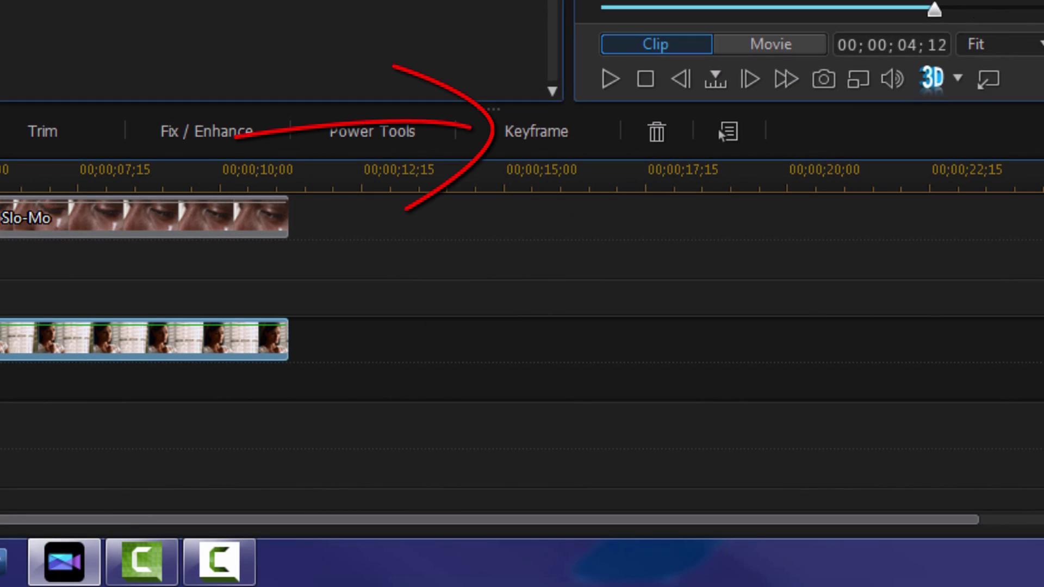
pyautogui.click(532, 133)
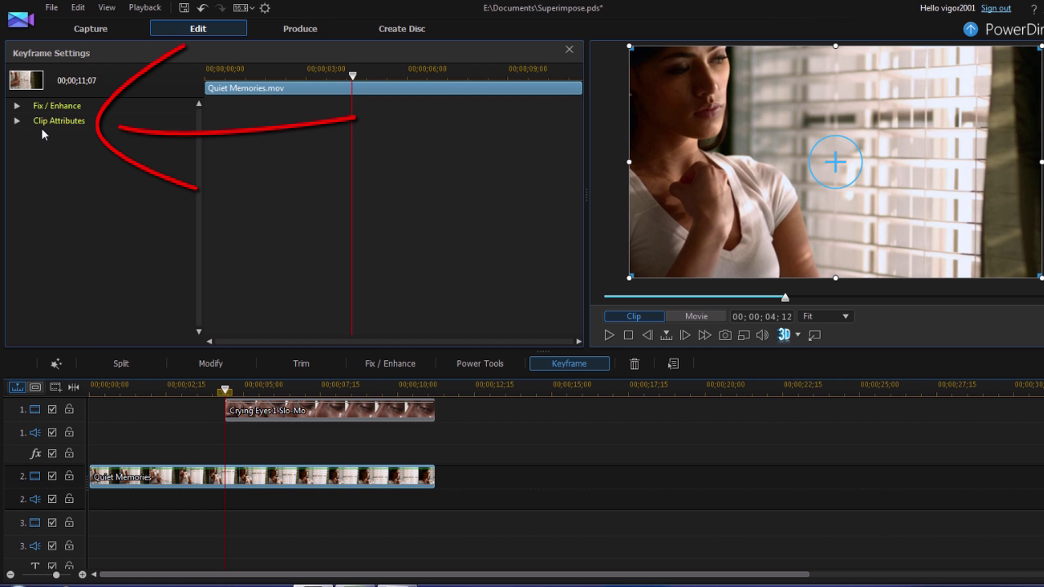
# Step: Under Clip Attributes, add an Opacity keyframe at 00;00;04;12 with opacity 100
pyautogui.click(16, 122)
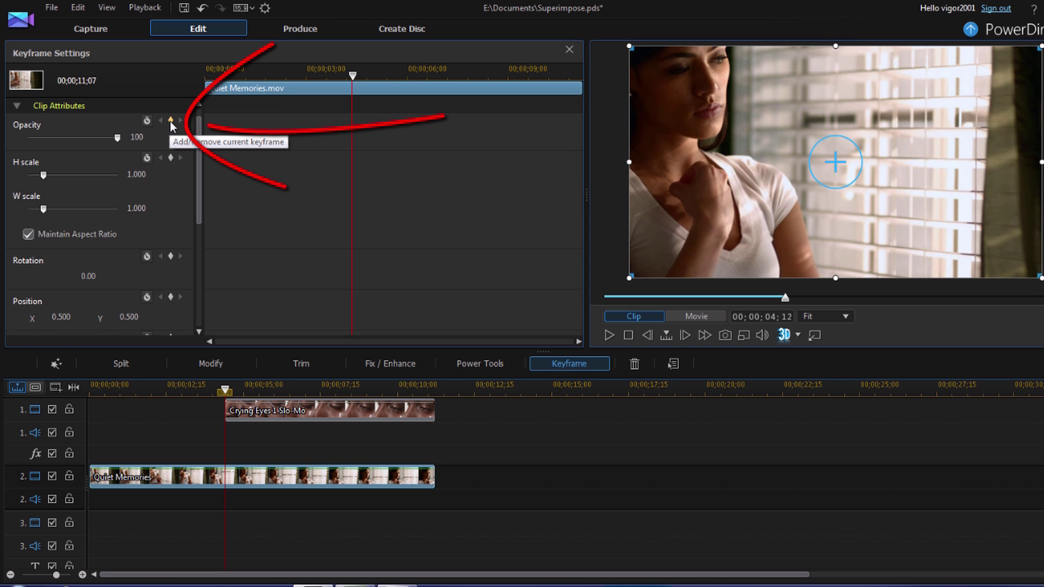
pyautogui.click(171, 122)
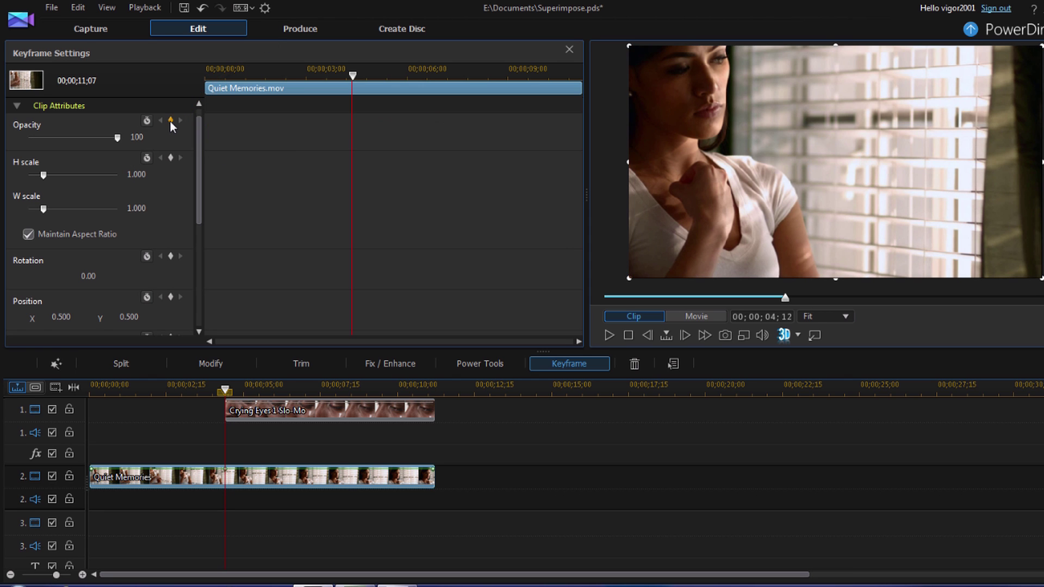
pyautogui.click(170, 122)
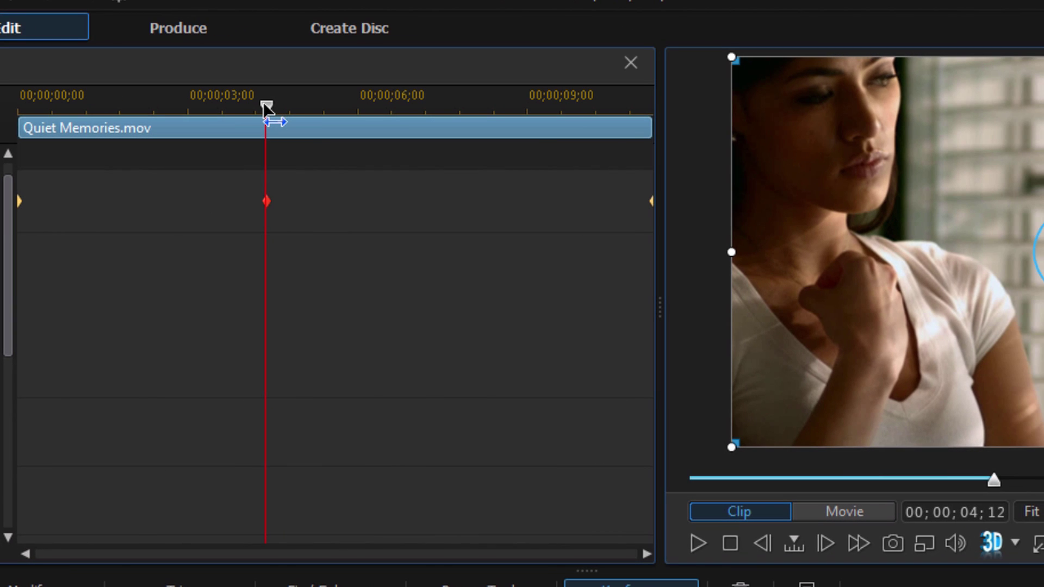
# Step: Move the Keyframe Settings playhead from 04;12 to just before 00;00;06;00
pyautogui.moveTo(264, 102); pyautogui.dragTo(292, 112)
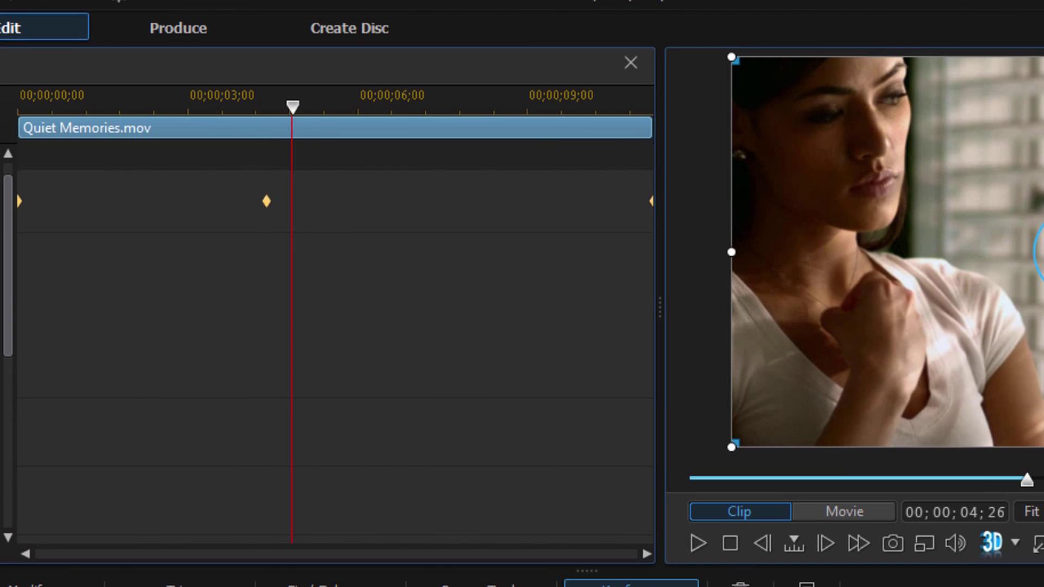
pyautogui.click(266, 201)
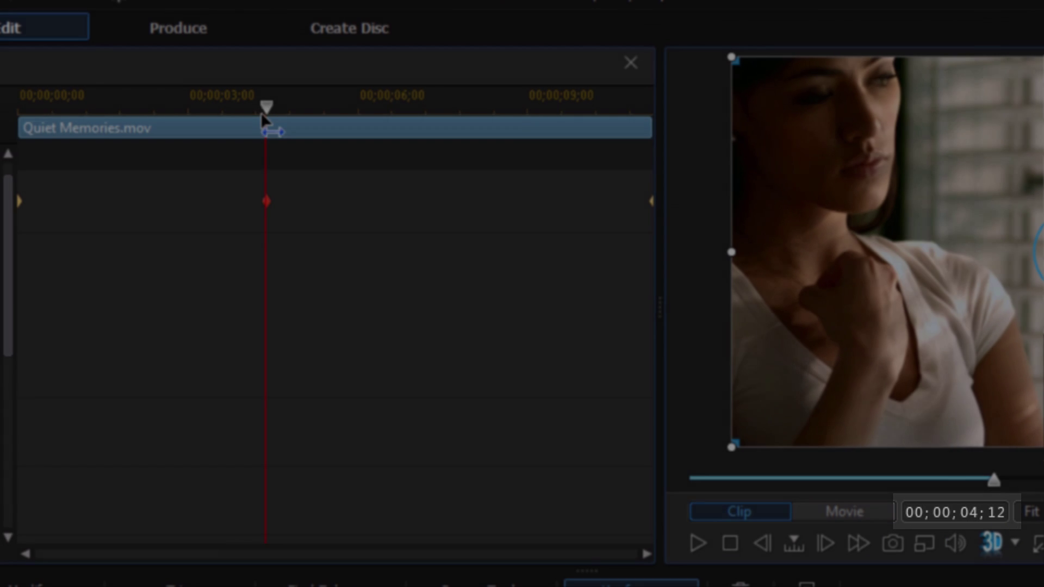
pyautogui.moveTo(266, 105); pyautogui.dragTo(375, 135)
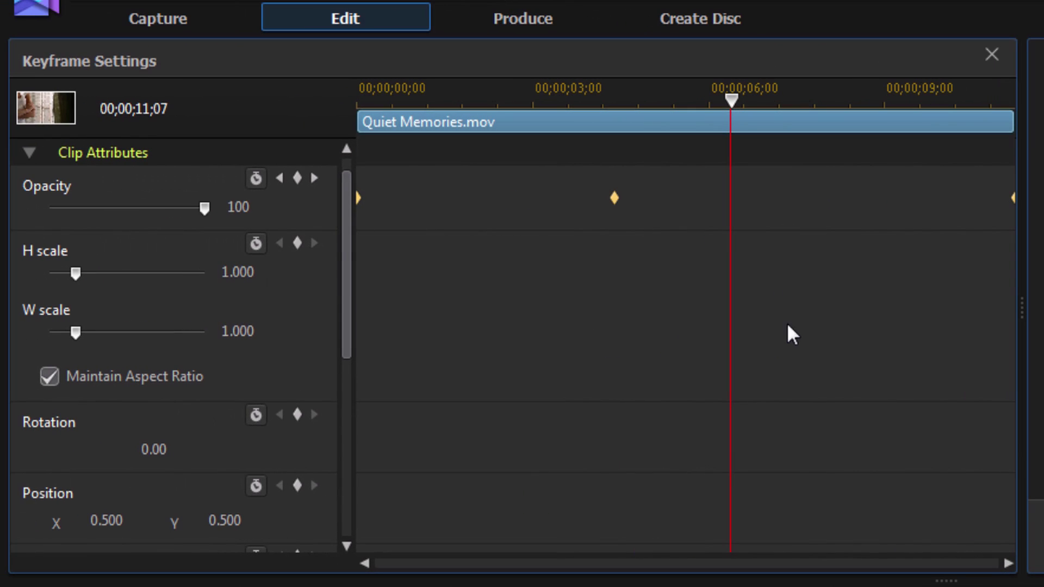
# Step: Add a second Opacity keyframe near 00;00;06;12 and set its opacity to 50
pyautogui.click(297, 178)
pyautogui.click(249, 207)
pyautogui.moveTo(250, 207); pyautogui.dragTo(192, 215)
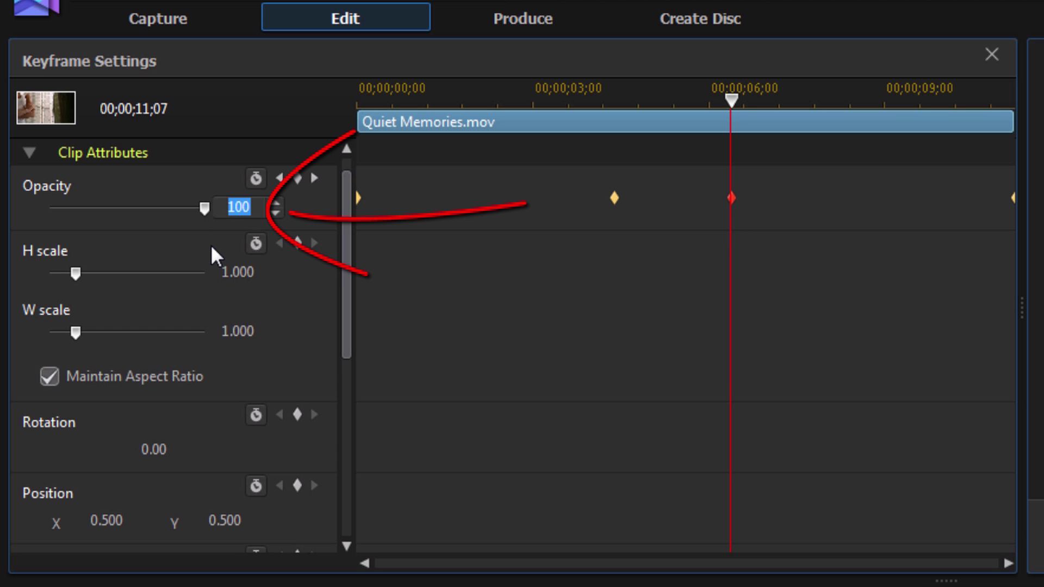
pyautogui.write('50')
pyautogui.press('Return')
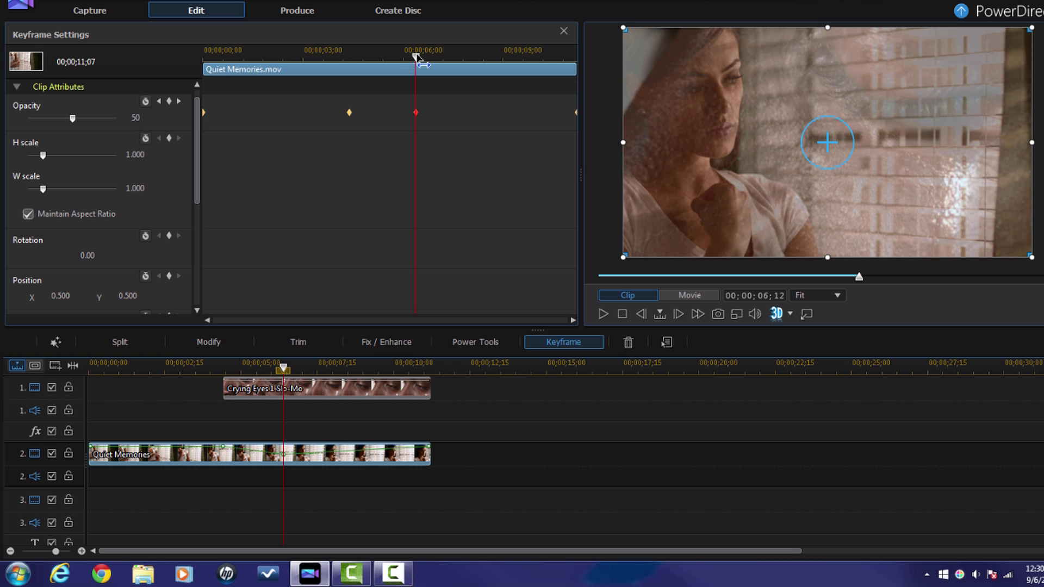
pyautogui.moveTo(416, 55); pyautogui.dragTo(514, 84)
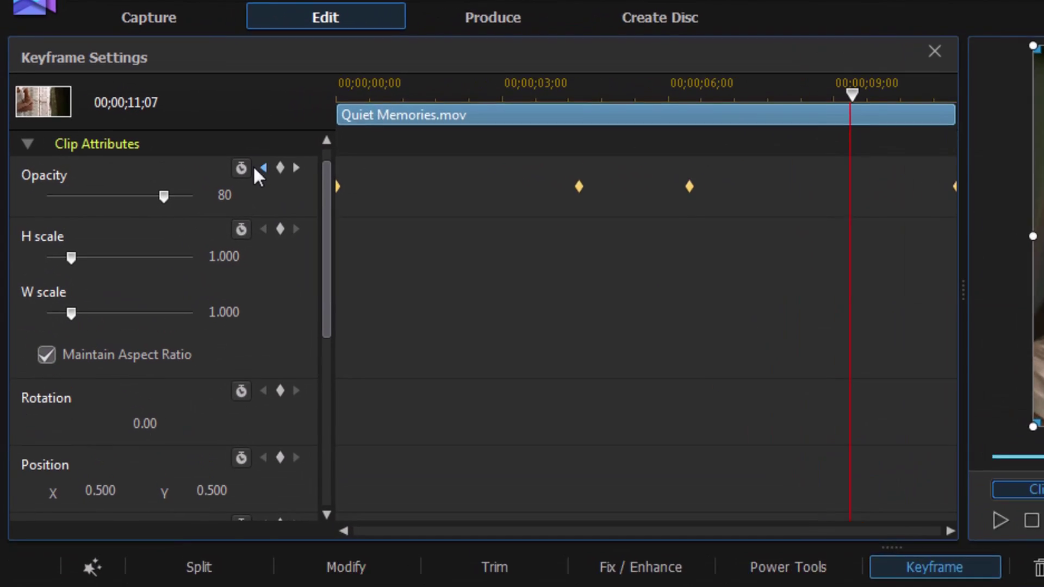
# Step: Set the final Opacity keyframe at 00;00;11;07 to 50 and review the fade
pyautogui.click(224, 127)
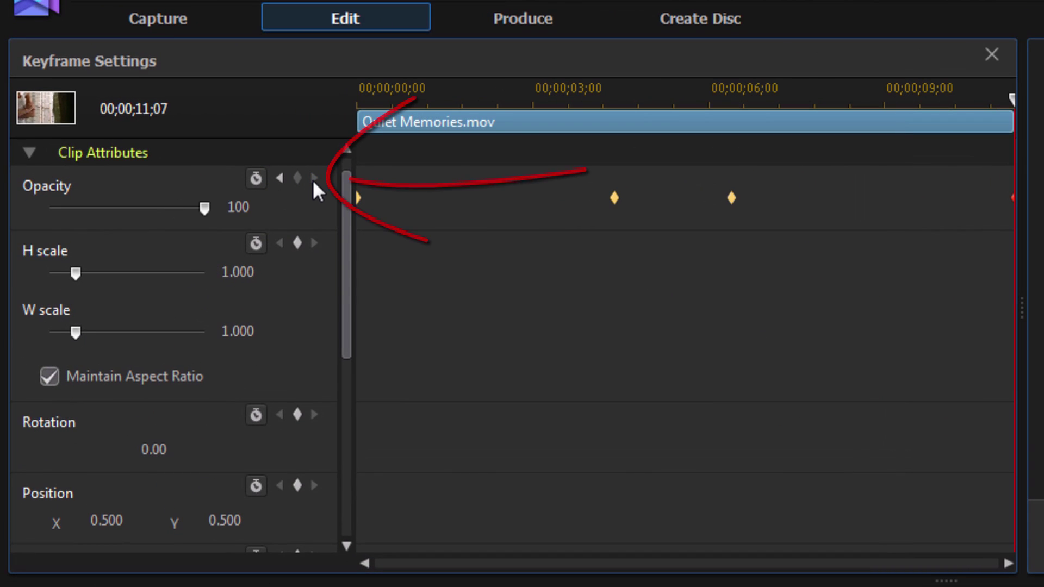
pyautogui.click(250, 207)
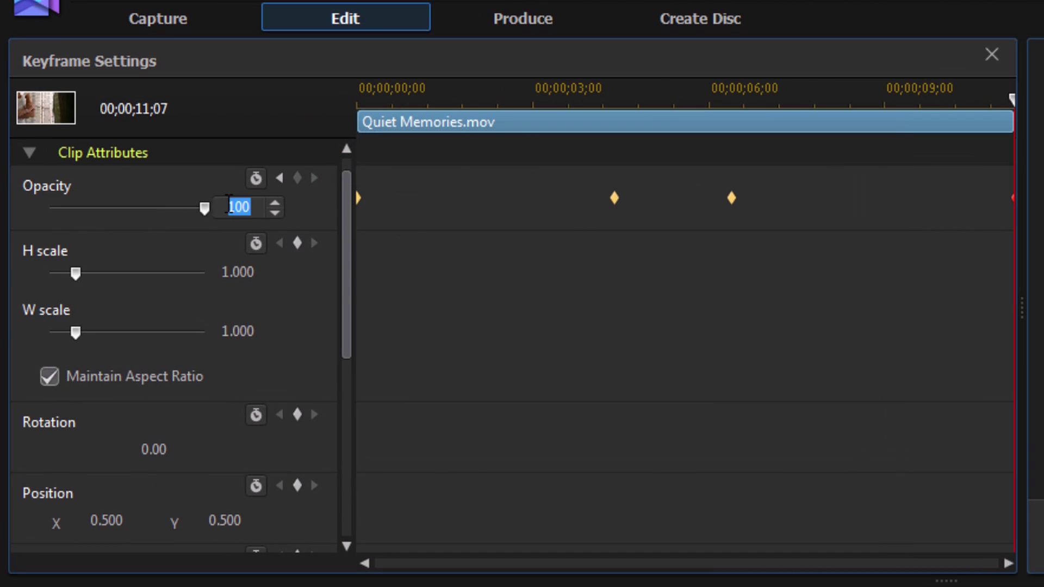
pyautogui.write('50')
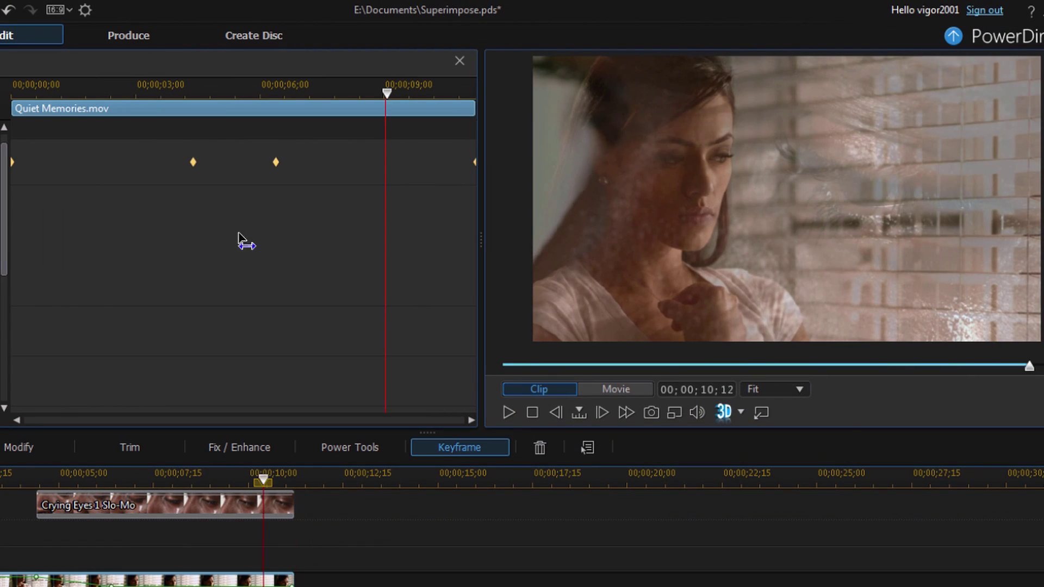
pyautogui.moveTo(242, 242); pyautogui.dragTo(493, 332)
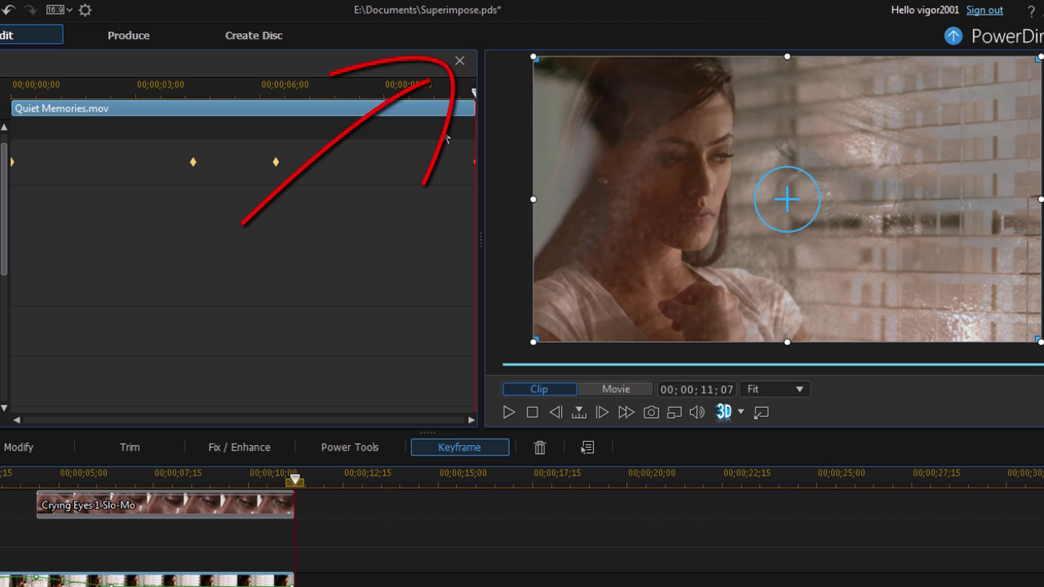
# Step: Close Keyframe Settings and play the movie from about 00;00;02;03
pyautogui.click(459, 61)
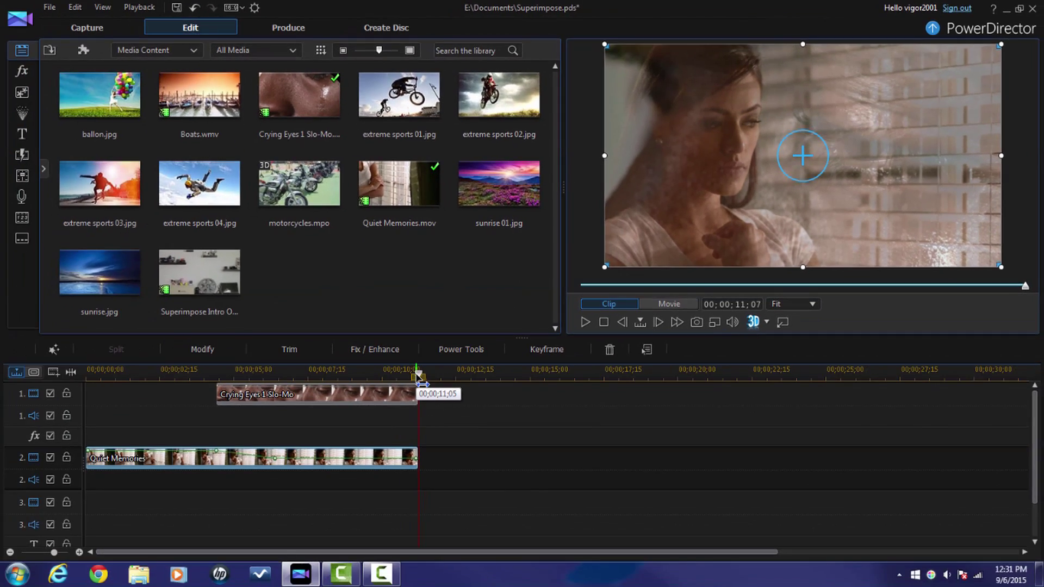
pyautogui.moveTo(377, 405); pyautogui.dragTo(98, 411)
pyautogui.moveTo(163, 377); pyautogui.dragTo(146, 376)
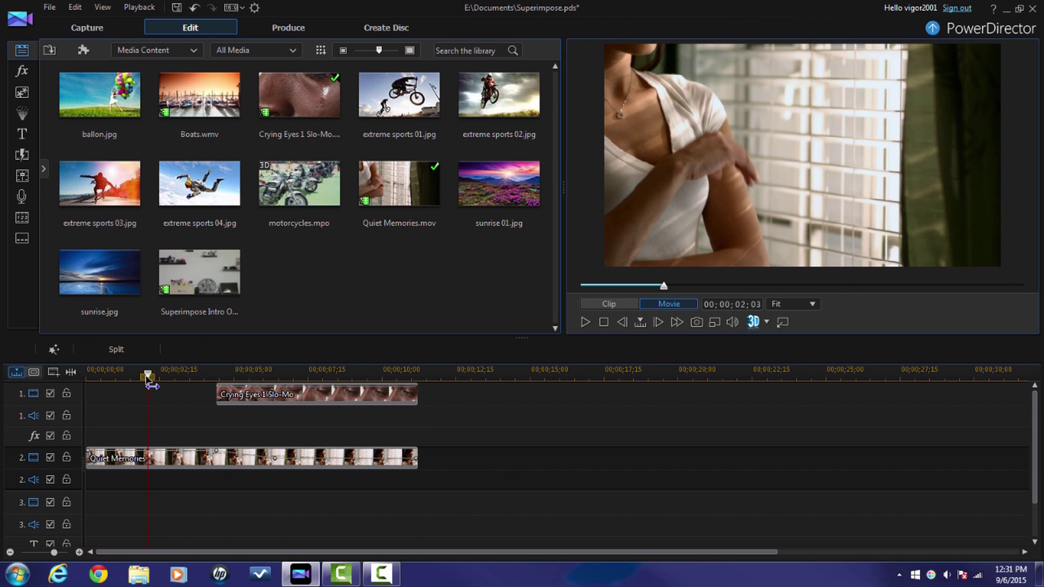
pyautogui.click(584, 322)
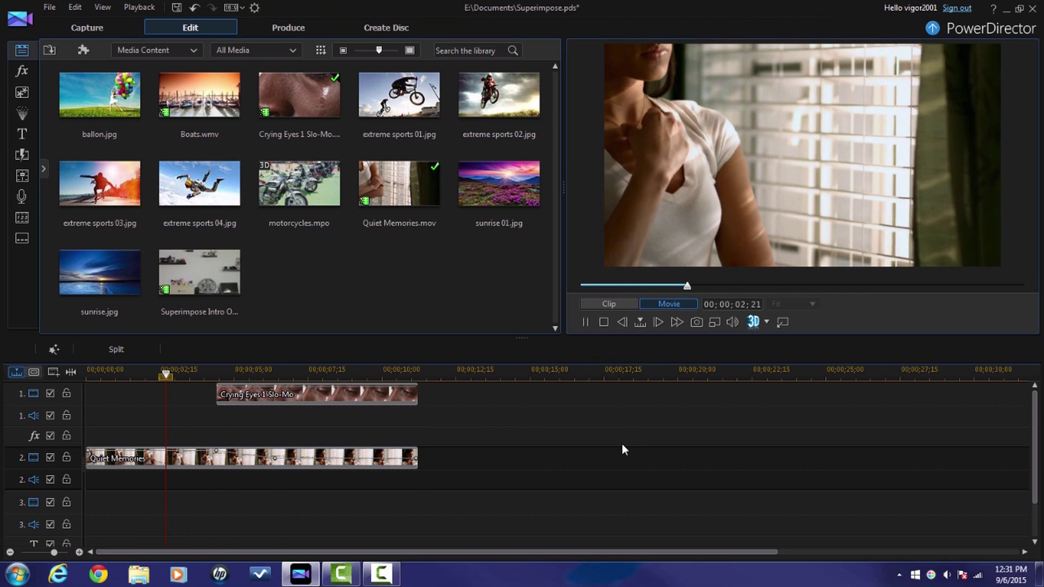